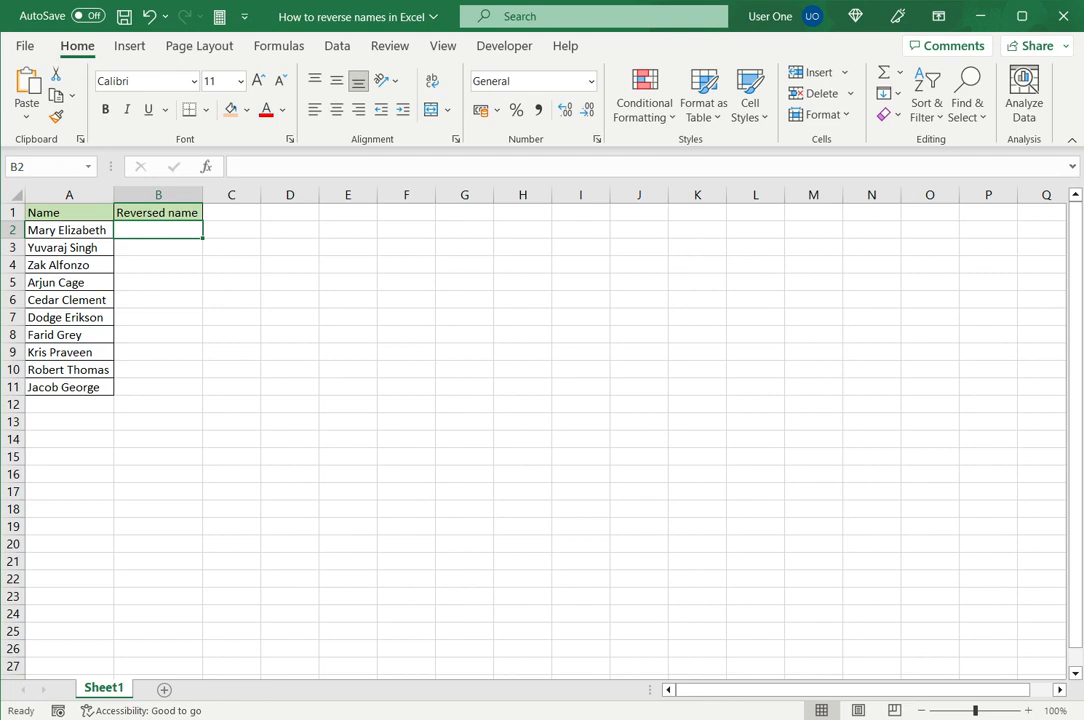
Enter the first person's name in B2 in reversed order, as last name, comma, first name
click(69, 230)
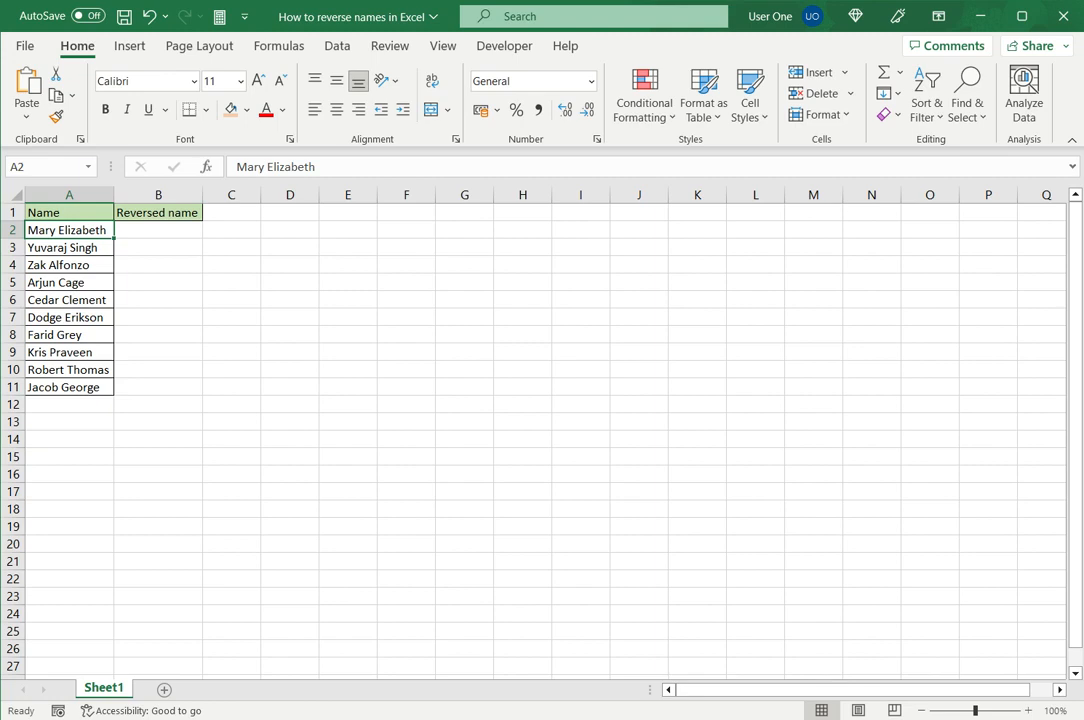
click(158, 230)
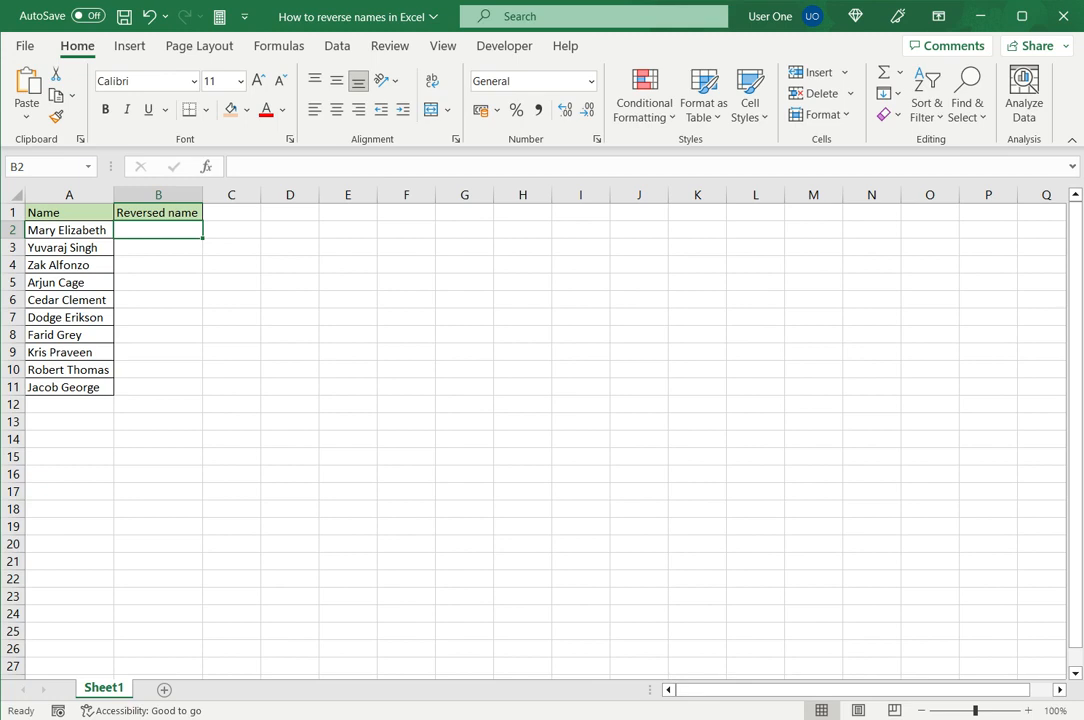
text(Eliz)
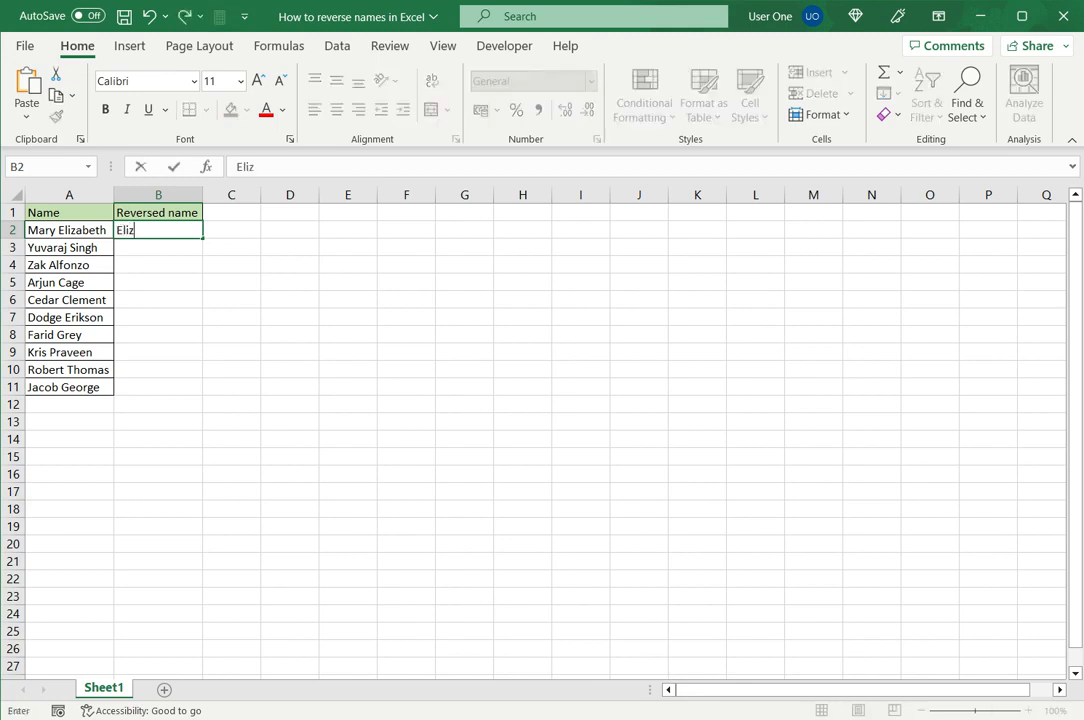
text(abeth, Mary)
key(Return)
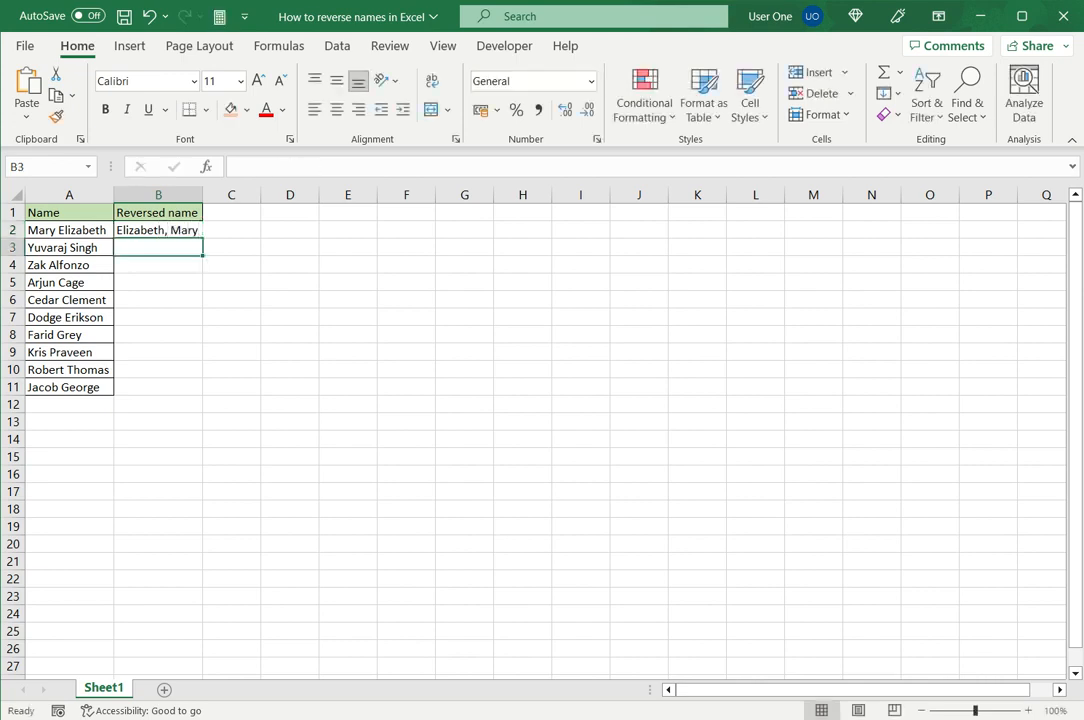
Flash Fill the rest of the Reversed name column from the example in B2 and accept the suggestions
key(Up)
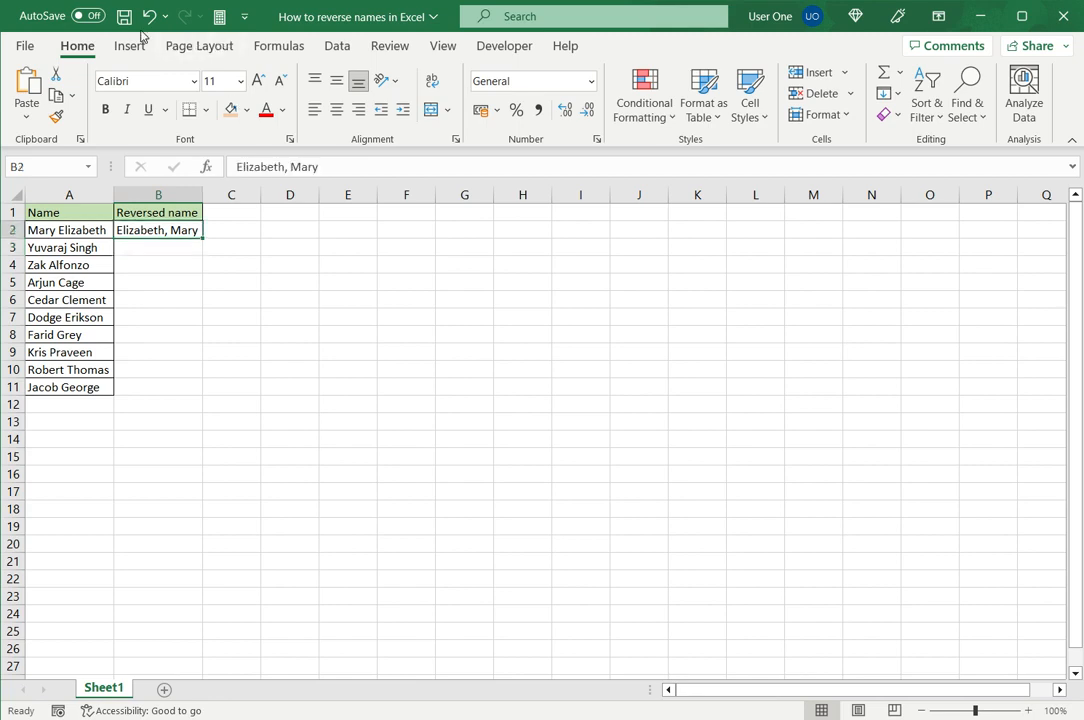
click(899, 95)
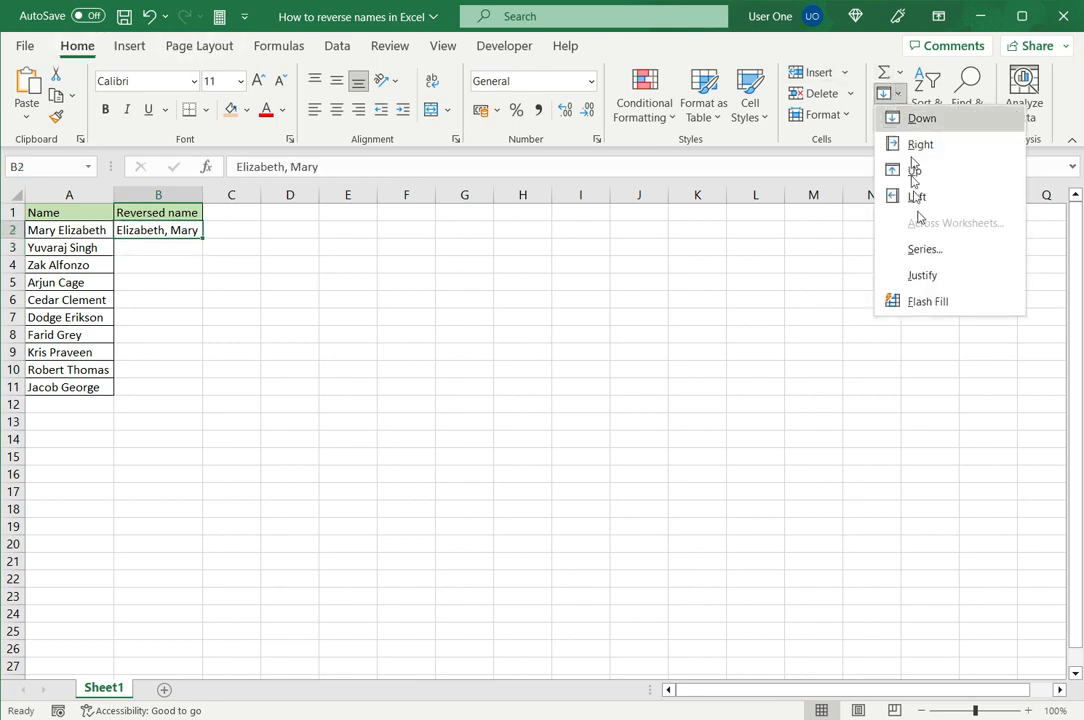
click(915, 302)
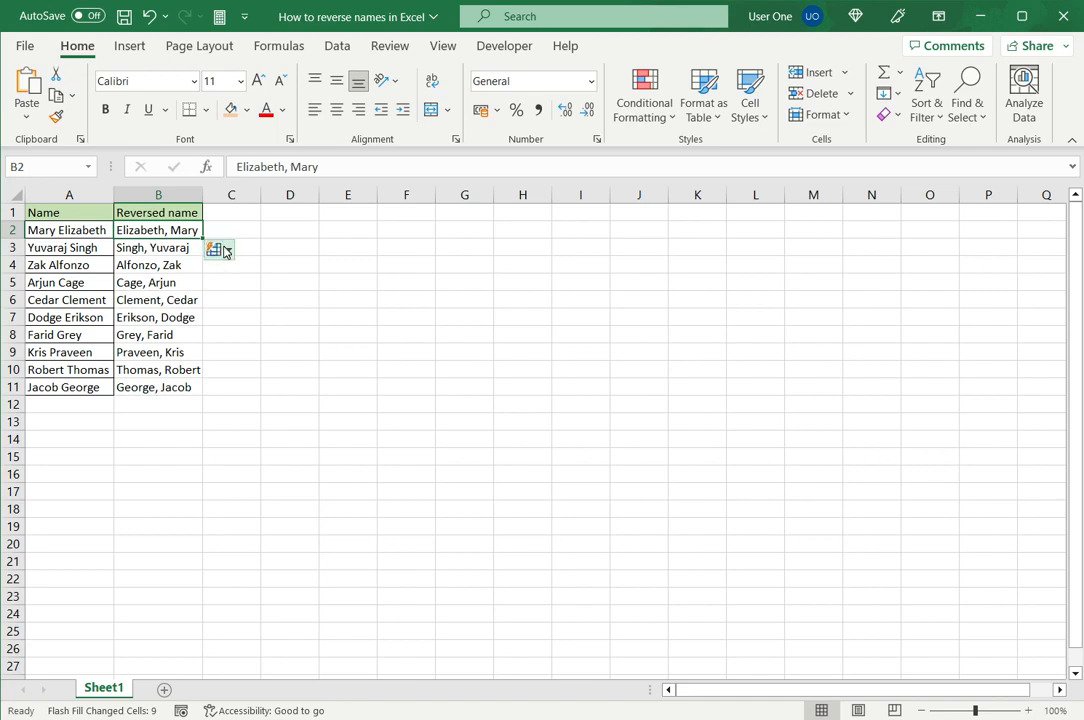
click(229, 251)
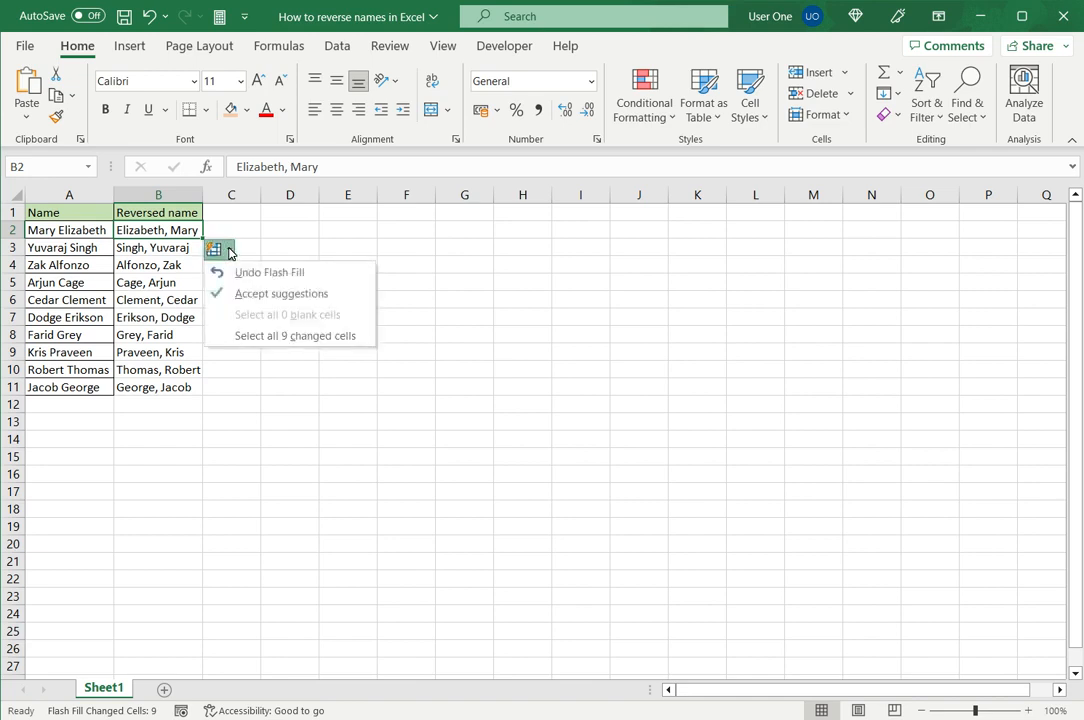
click(264, 293)
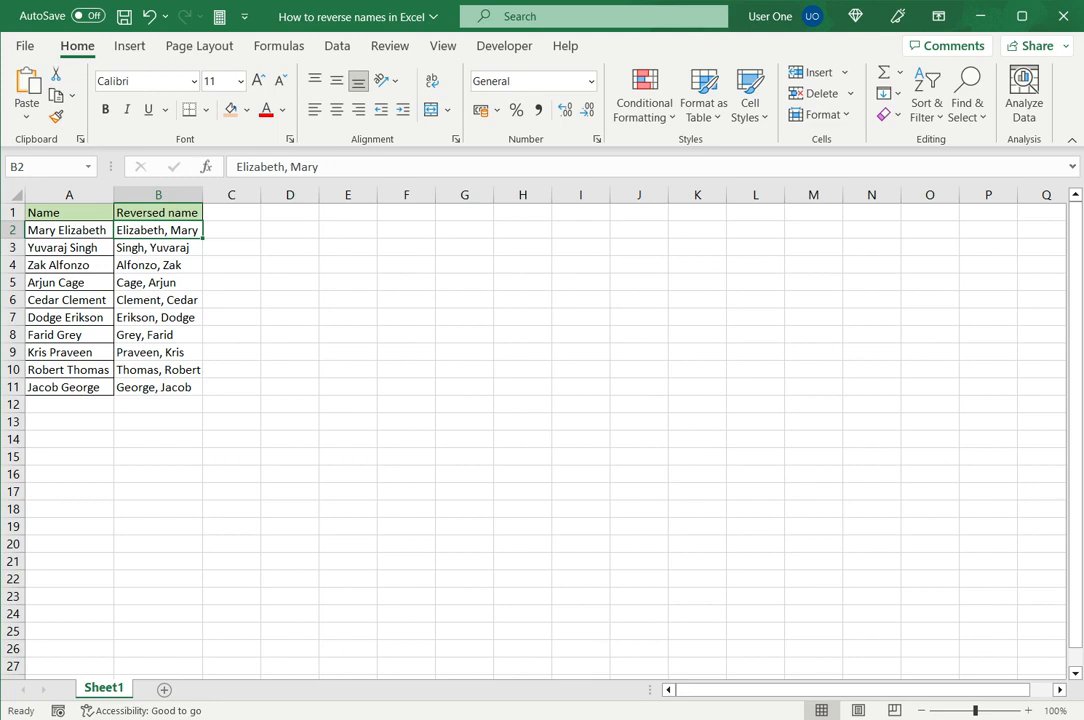
Clear the contents of the reversed names in B2:B11
key(ctrl+shift+Down)
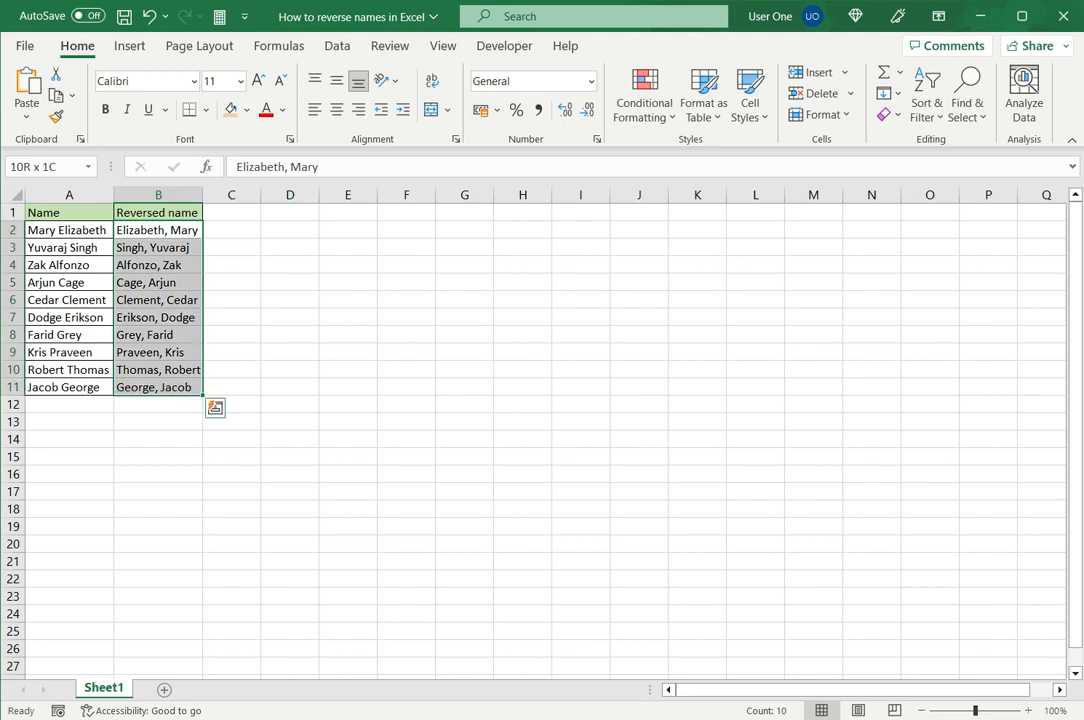
key(Delete)
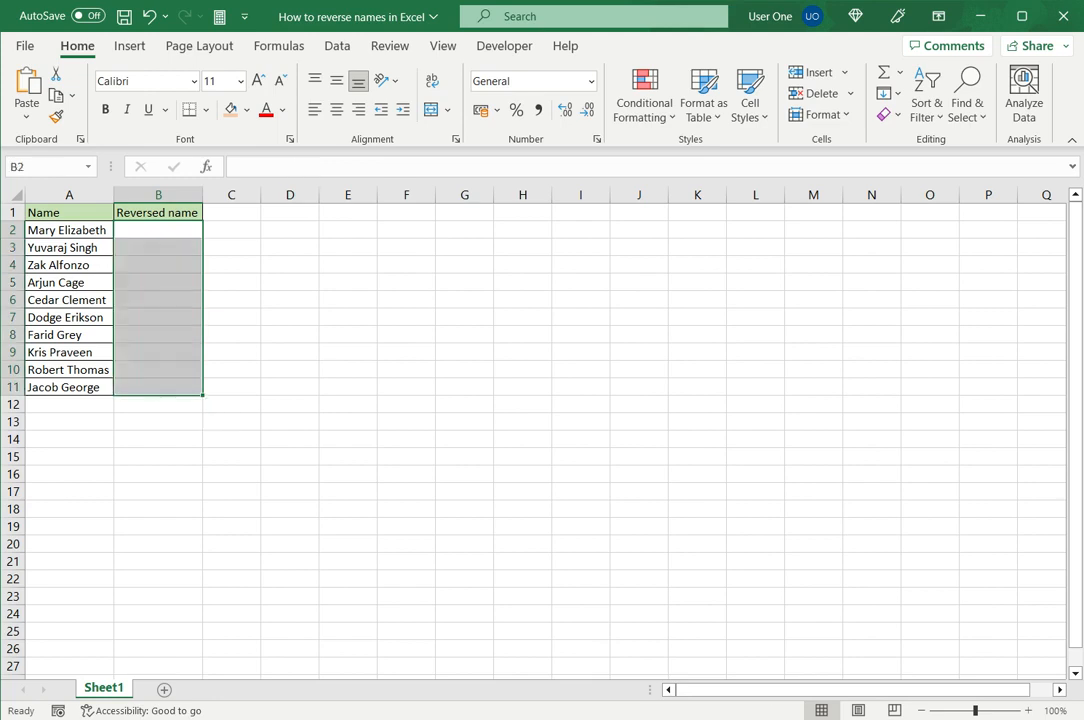
Begin a MID formula in B2 with A2&", "&A2 as its text argument
click(158, 230)
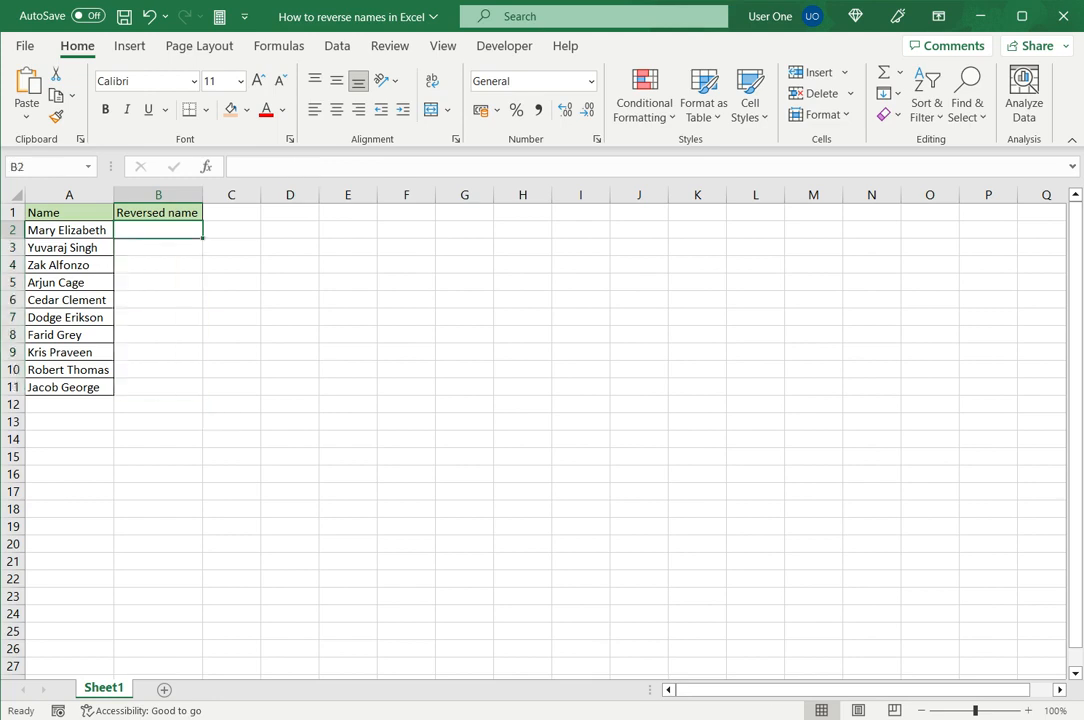
text(=mid()
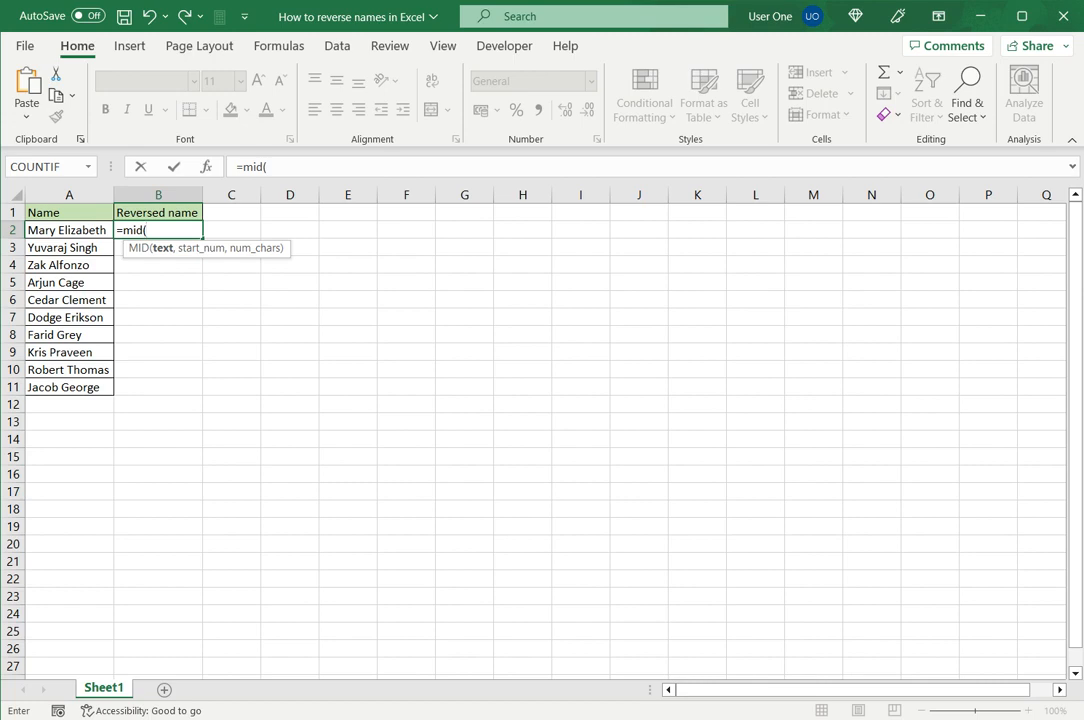
key(Left)
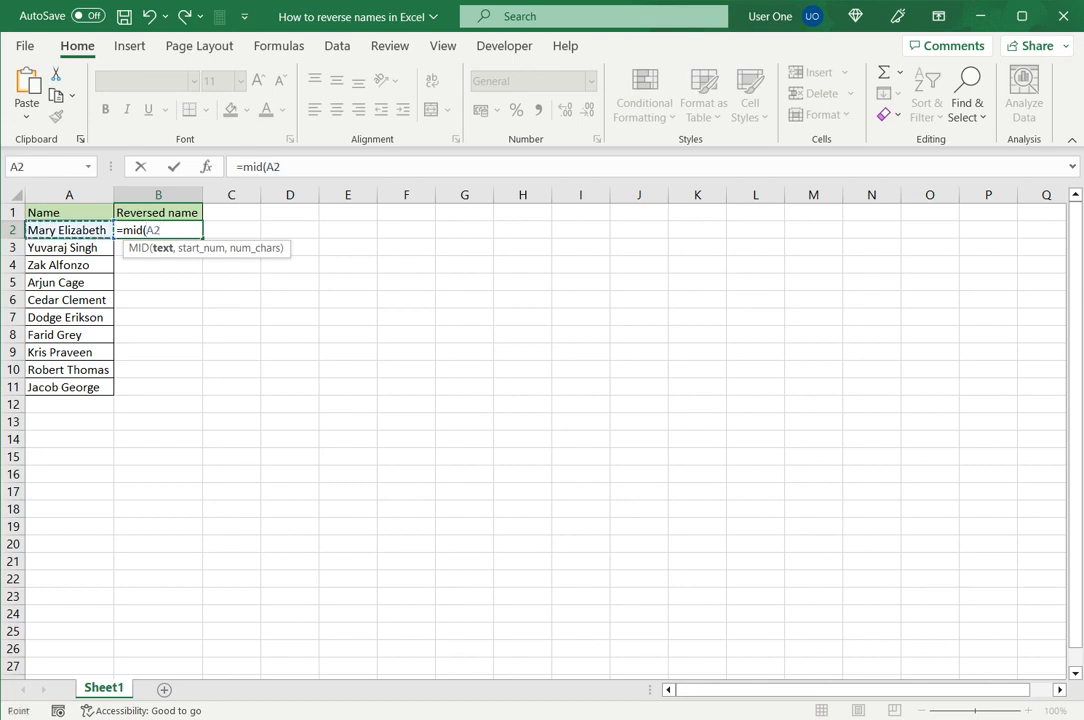
text(&",)
text("&)
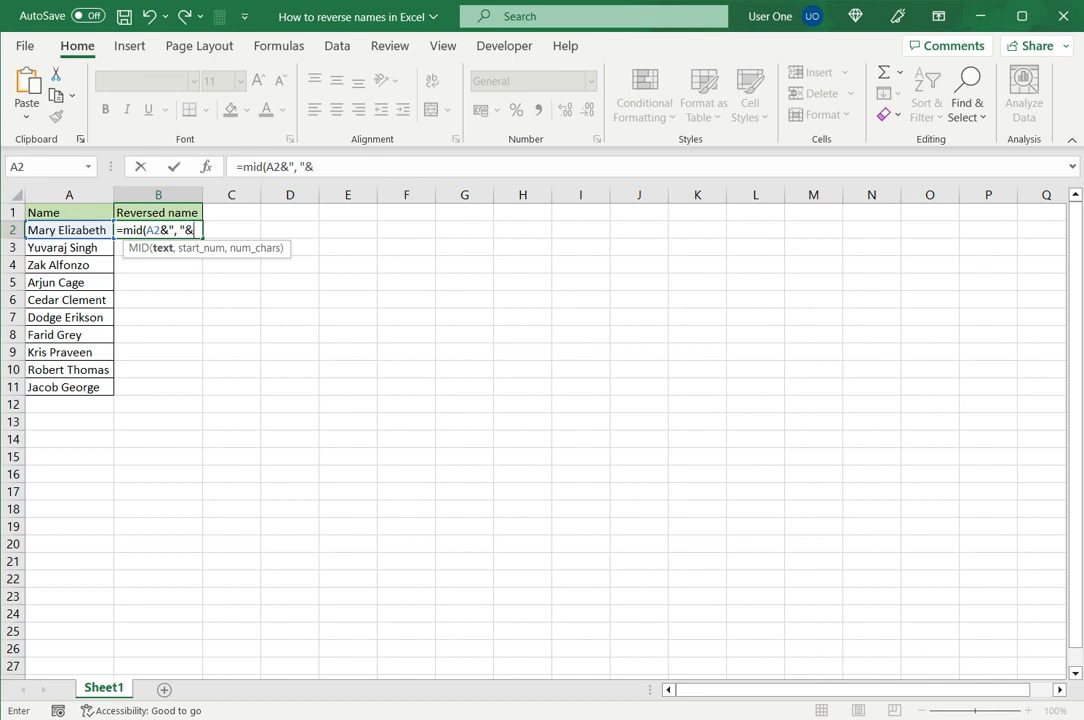
key(Left)
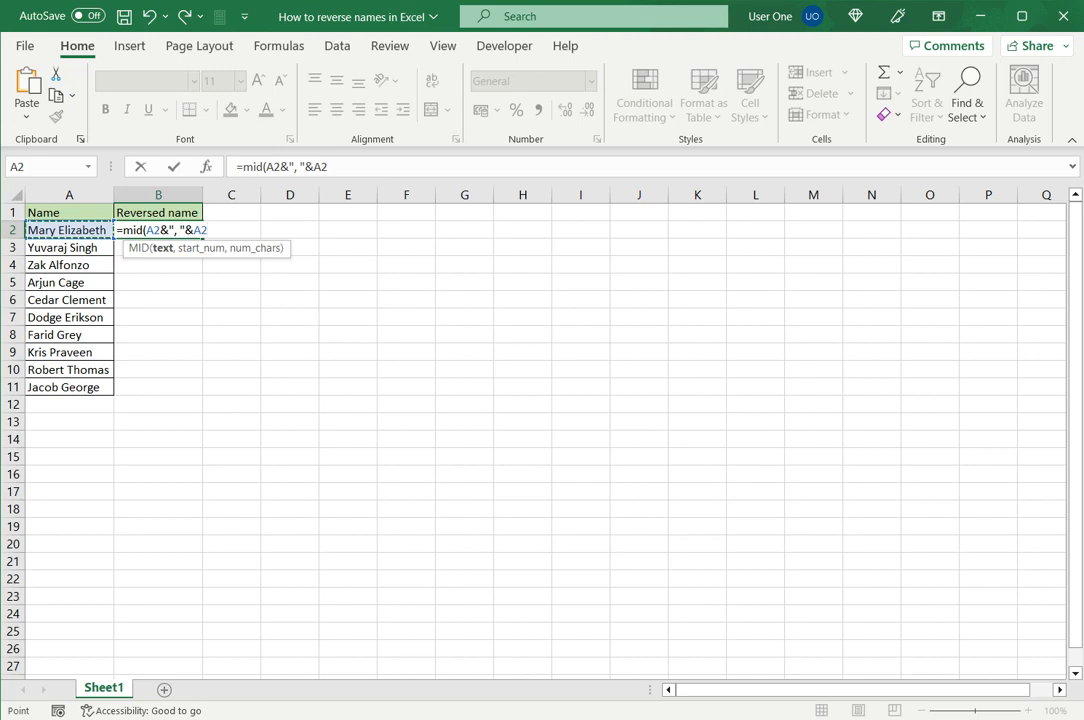
text(,)
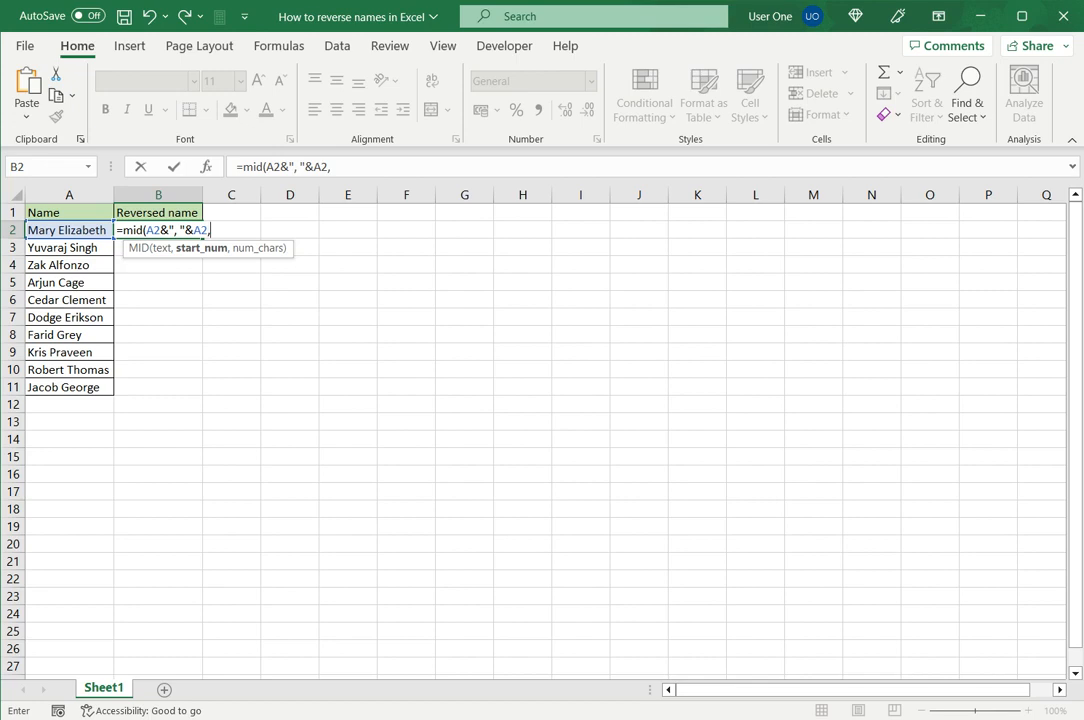
Add SEARCH(" ",A2)+1 as the start number argument of the MID formula in B2
text(sear h()
key(BackSpace)
key(BackSpace)
key(BackSpace)
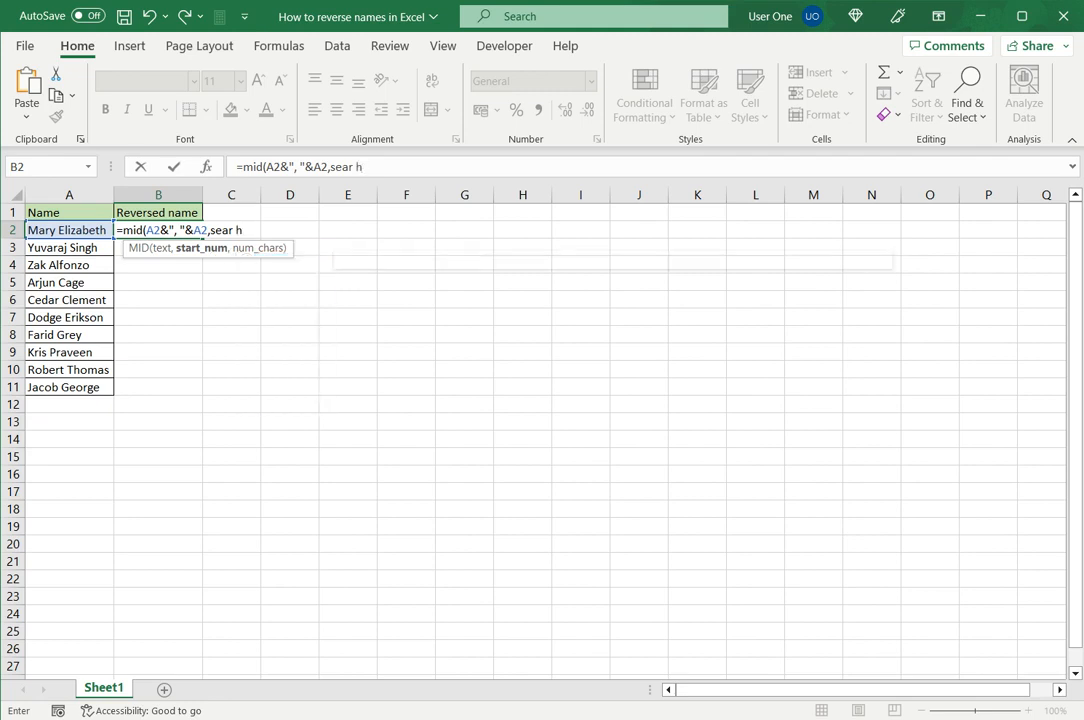
text(ch()
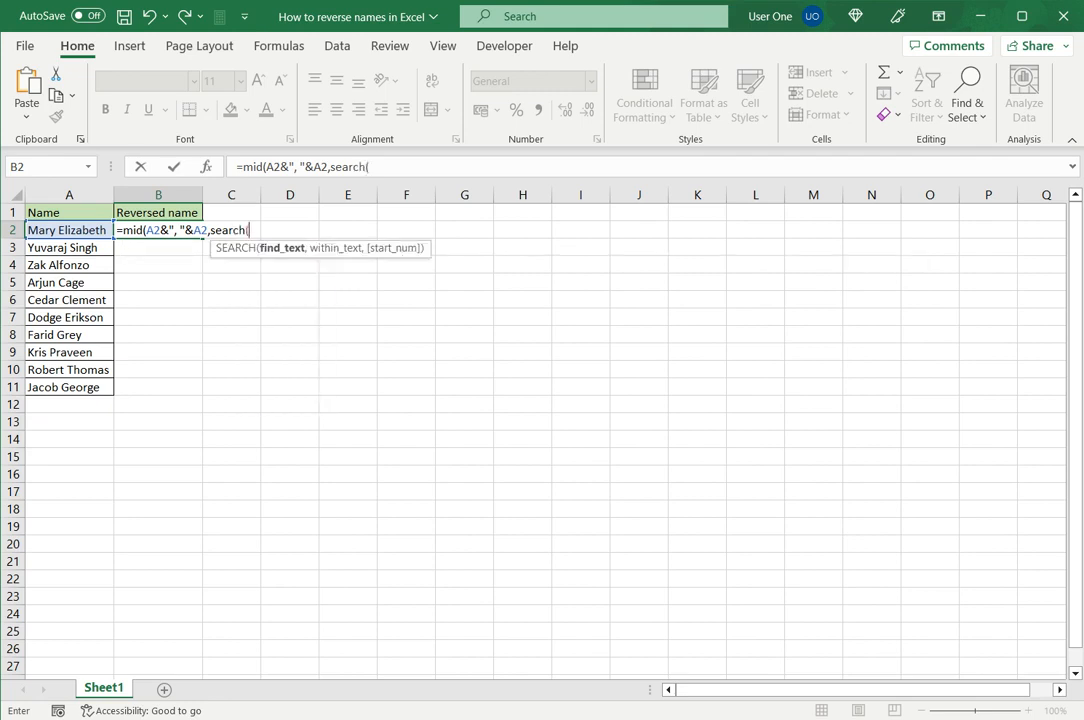
text(" ",)
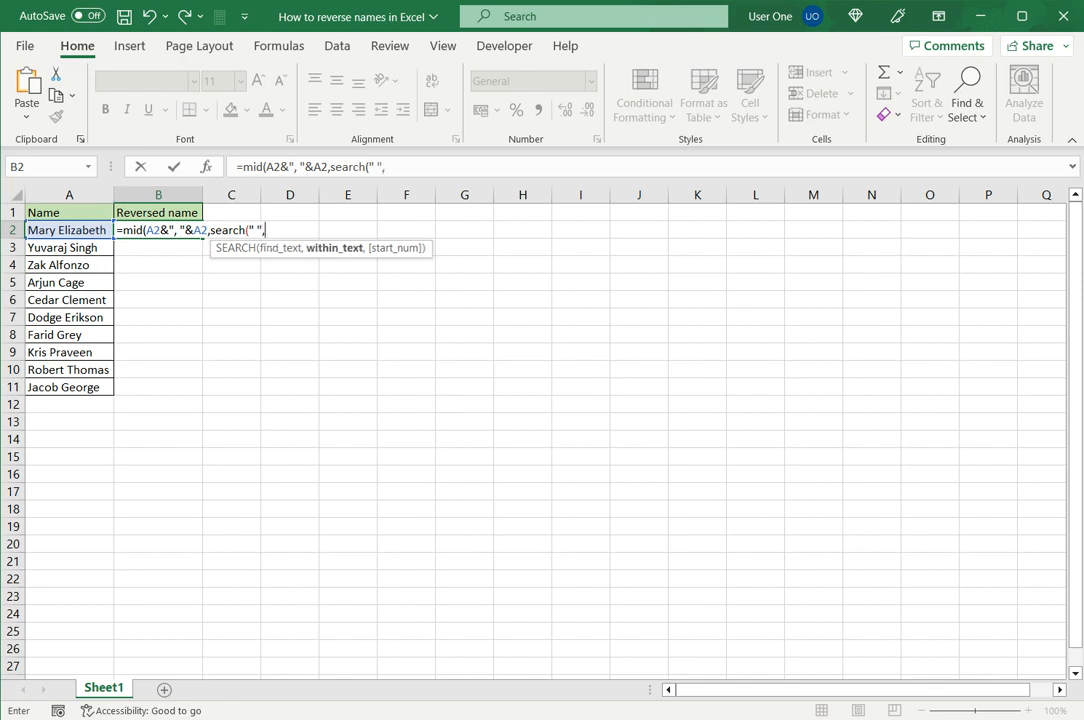
key(Left)
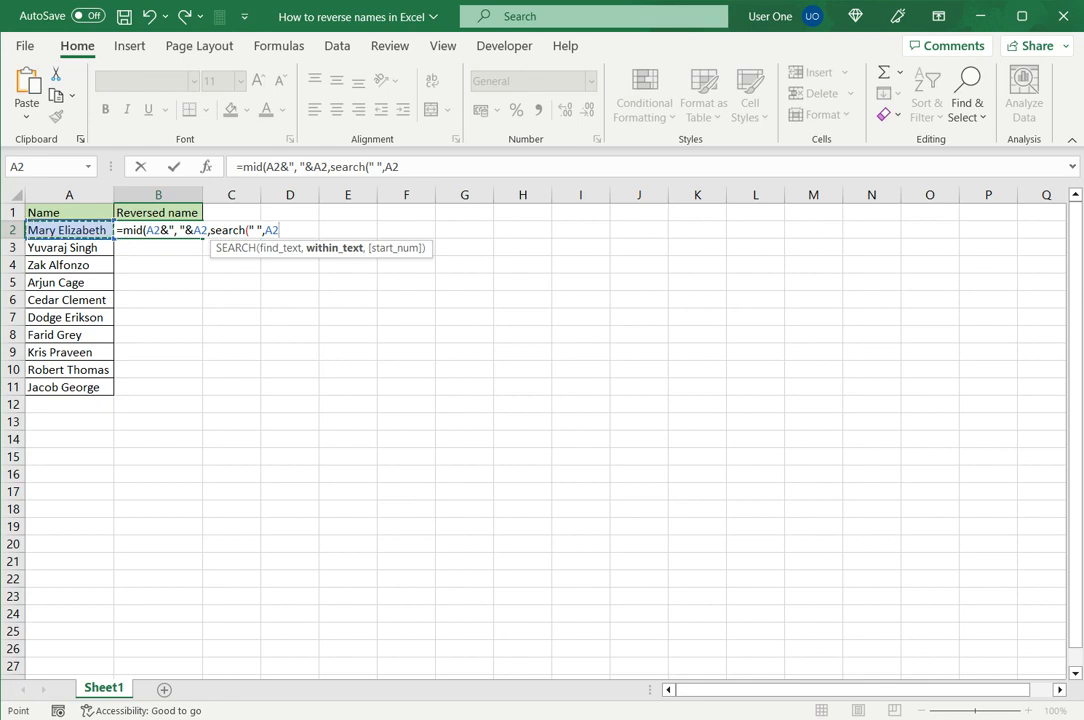
text())
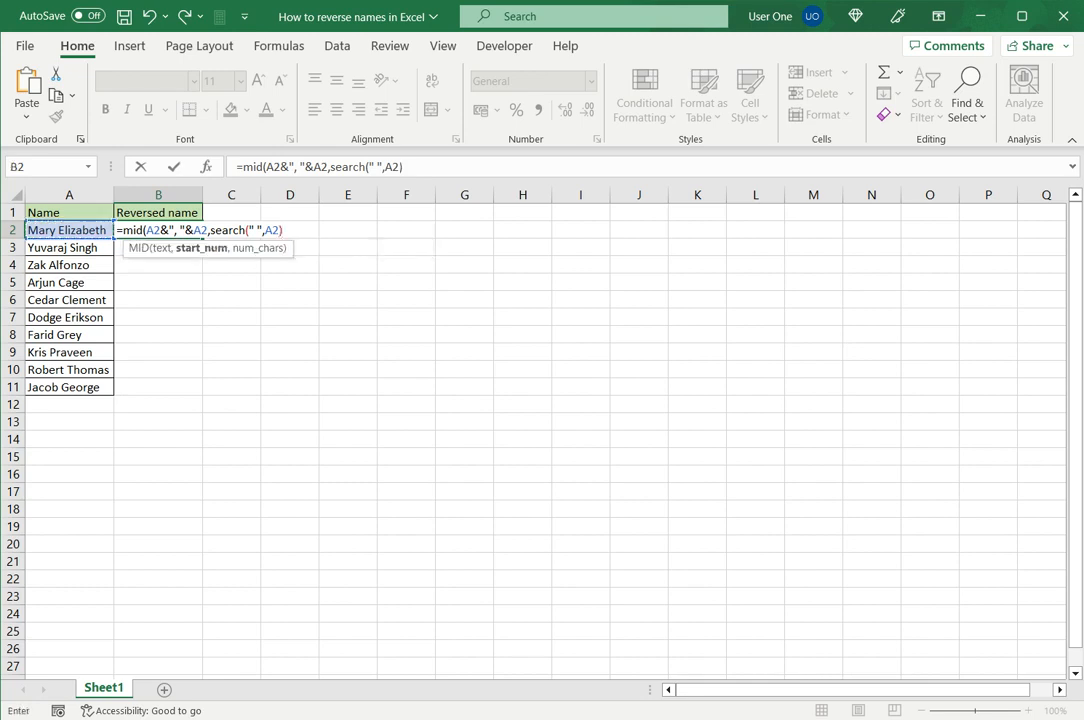
text(+1)
text(,)
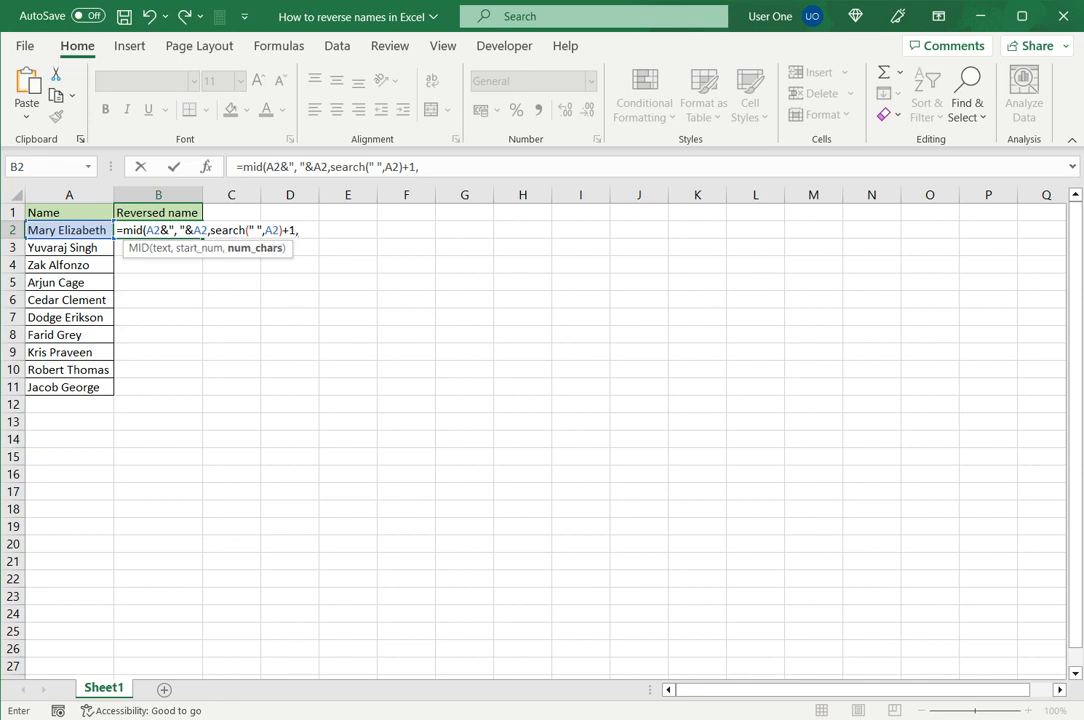
Complete the MID formula in B2 with LEN(A2)+1 as the number of characters and fill it down to B11
text(len()
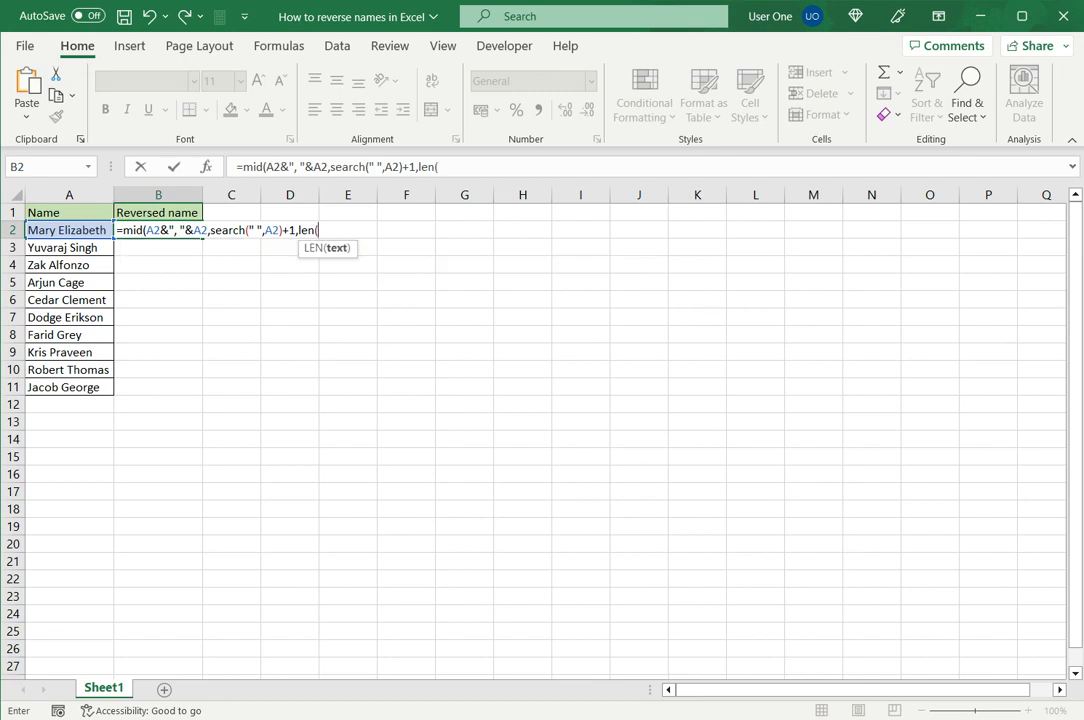
click(69, 230)
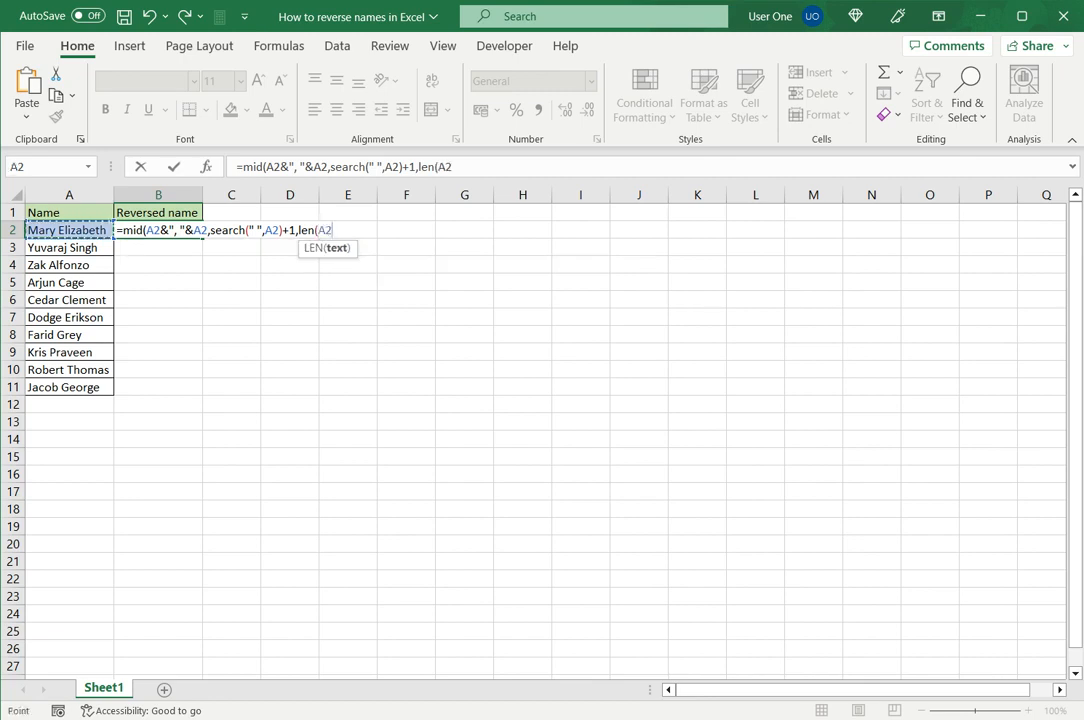
text())
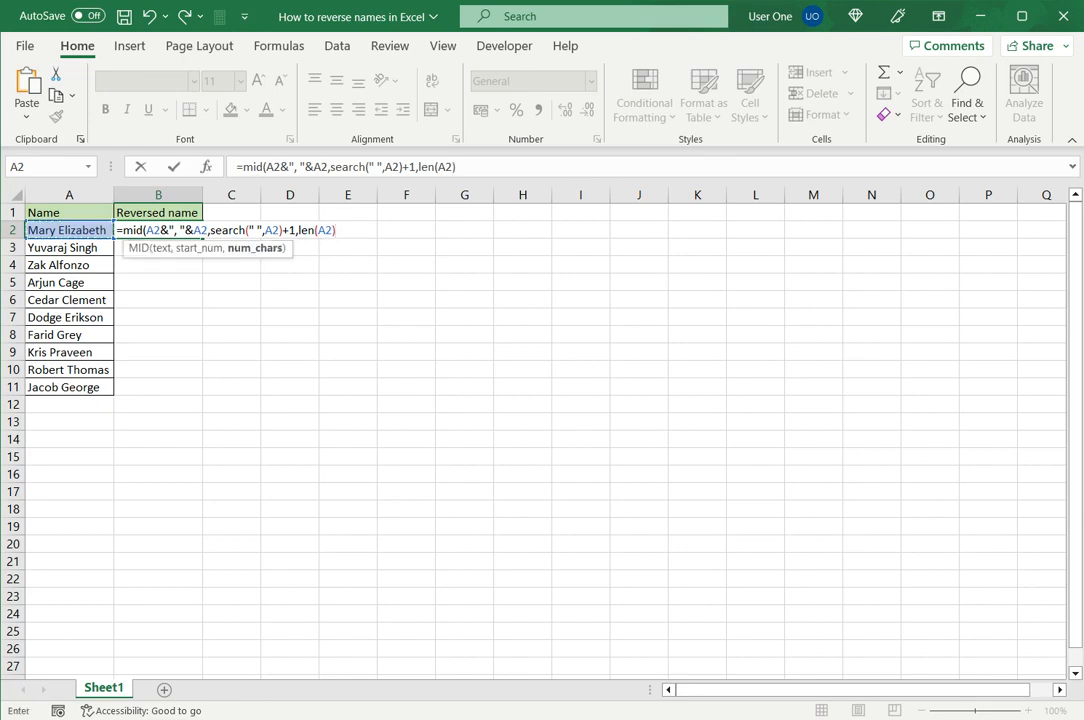
text(+1)
text())
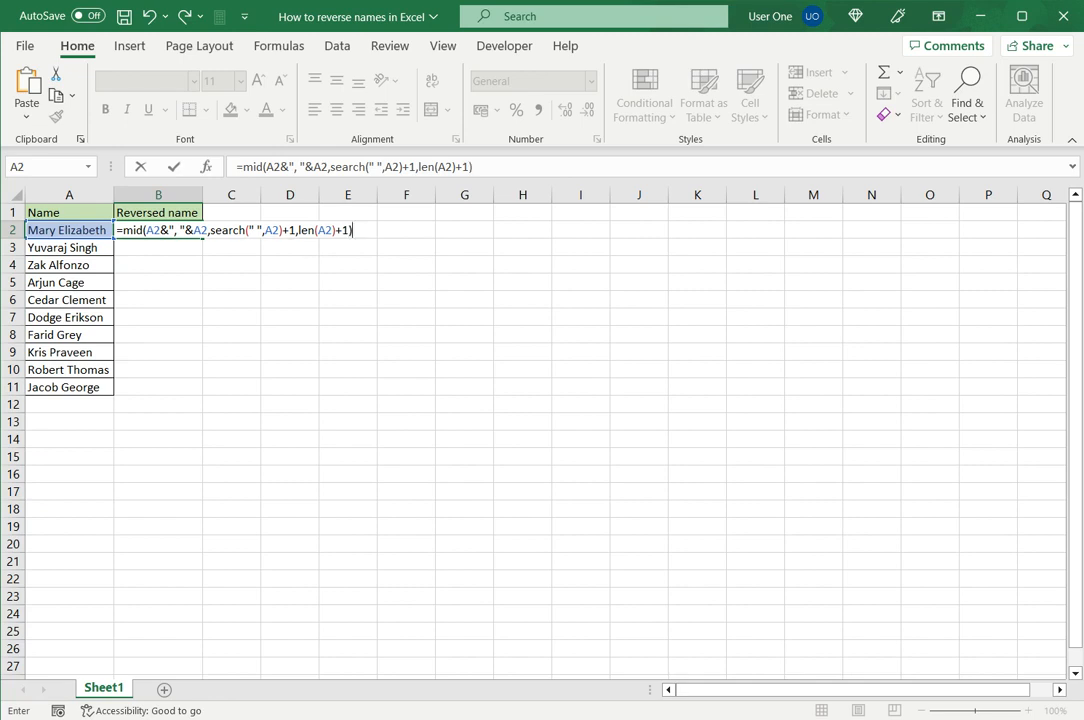
key(Return)
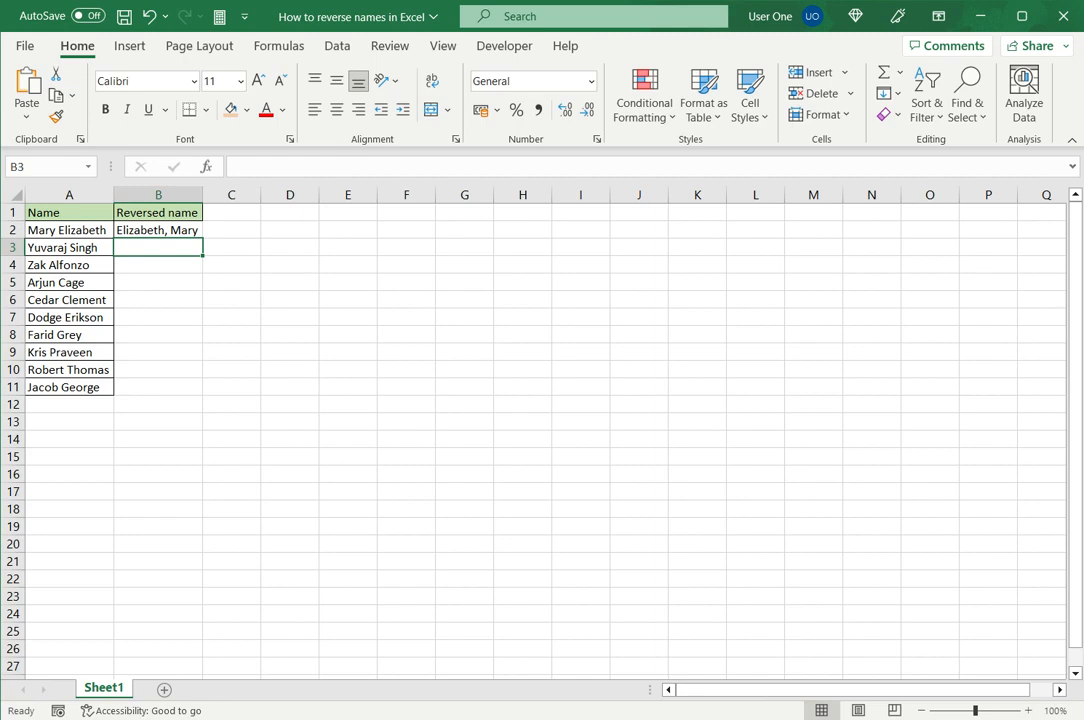
click(158, 230)
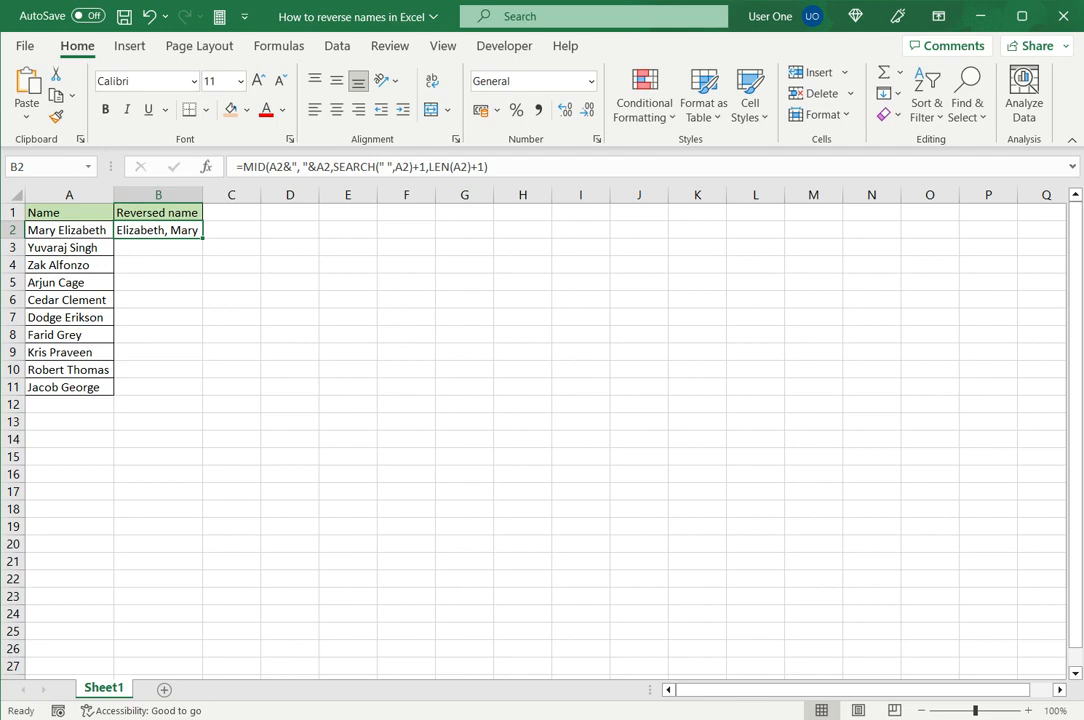
drag(203, 238, 190, 385)
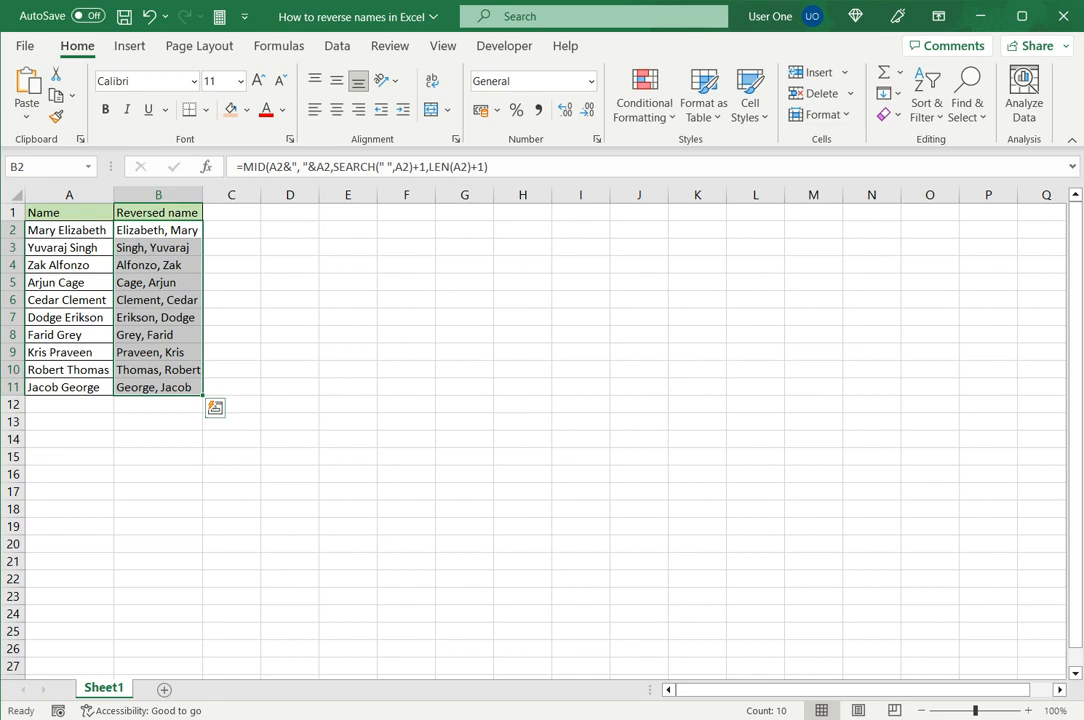
Replace the name in A2 with a different full name and check the formula cell B2
click(69, 230)
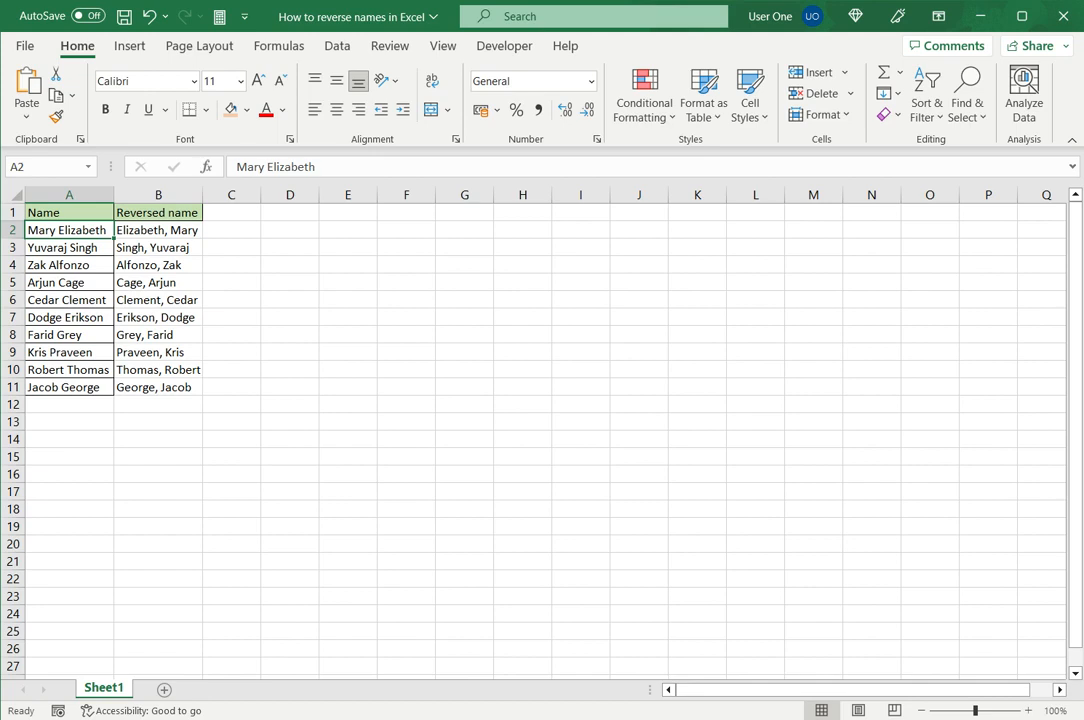
text(John Thosm)
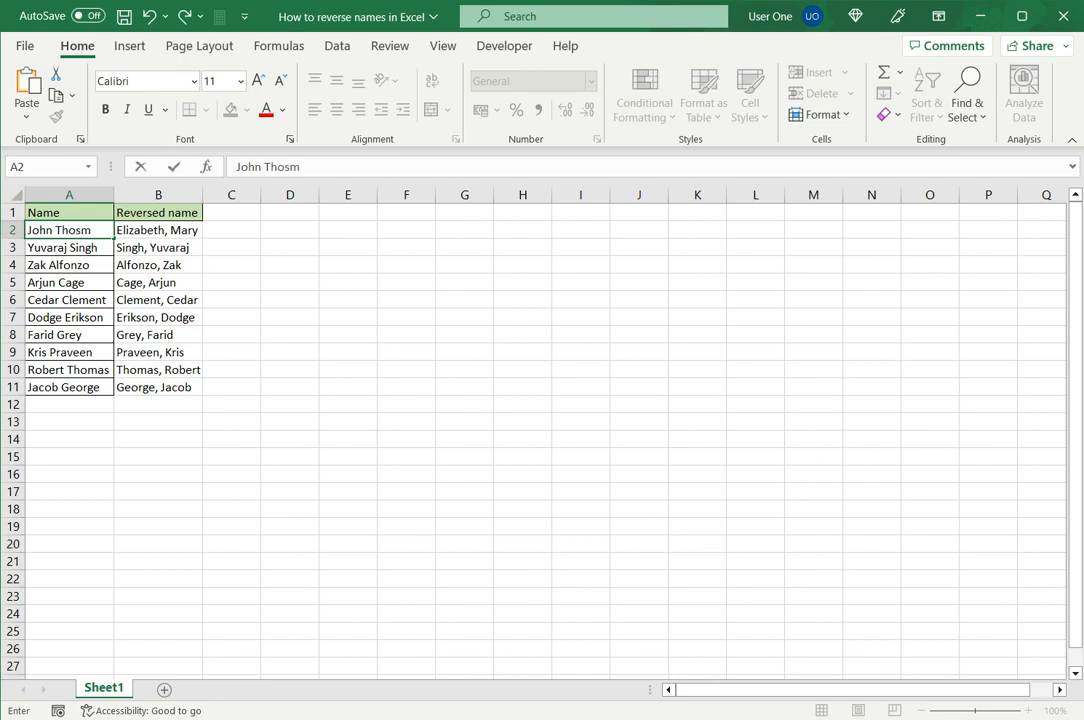
text(a)
key(BackSpace)
key(BackSpace)
key(BackSpace)
text(mas)
key(Return)
click(69, 230)
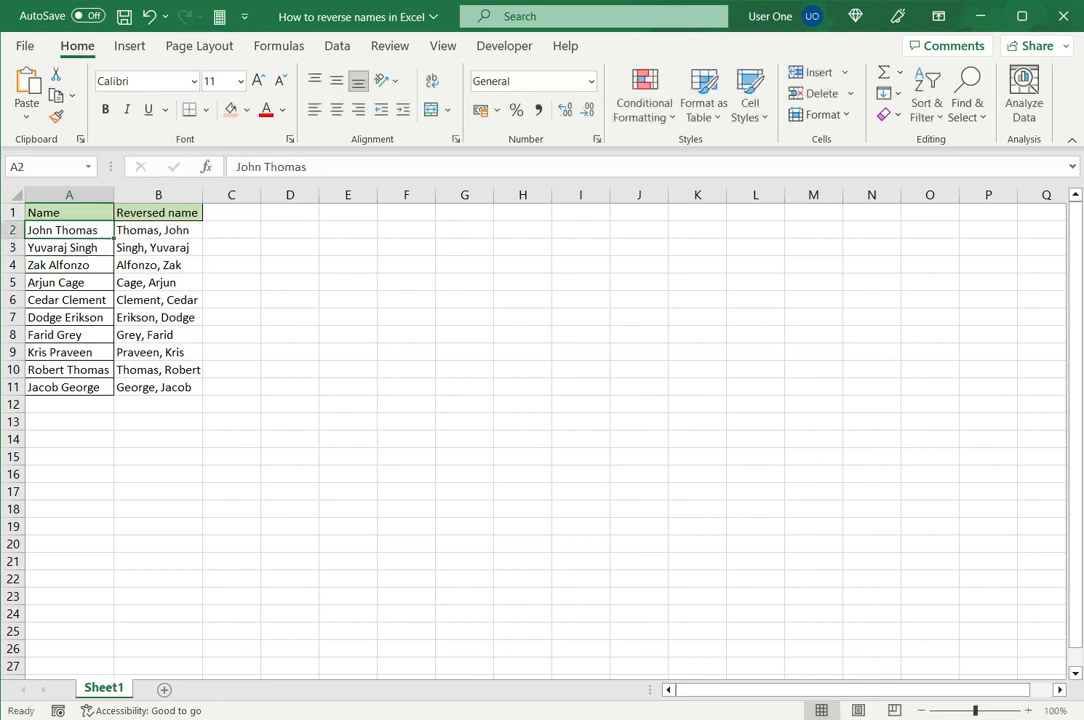
click(158, 230)
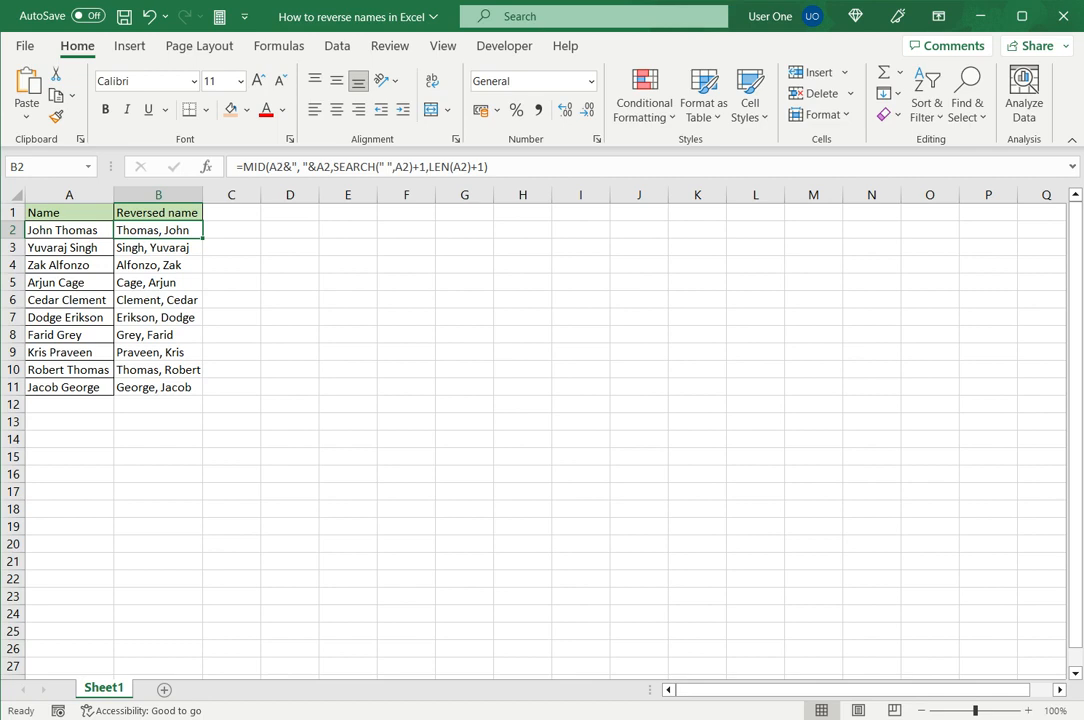